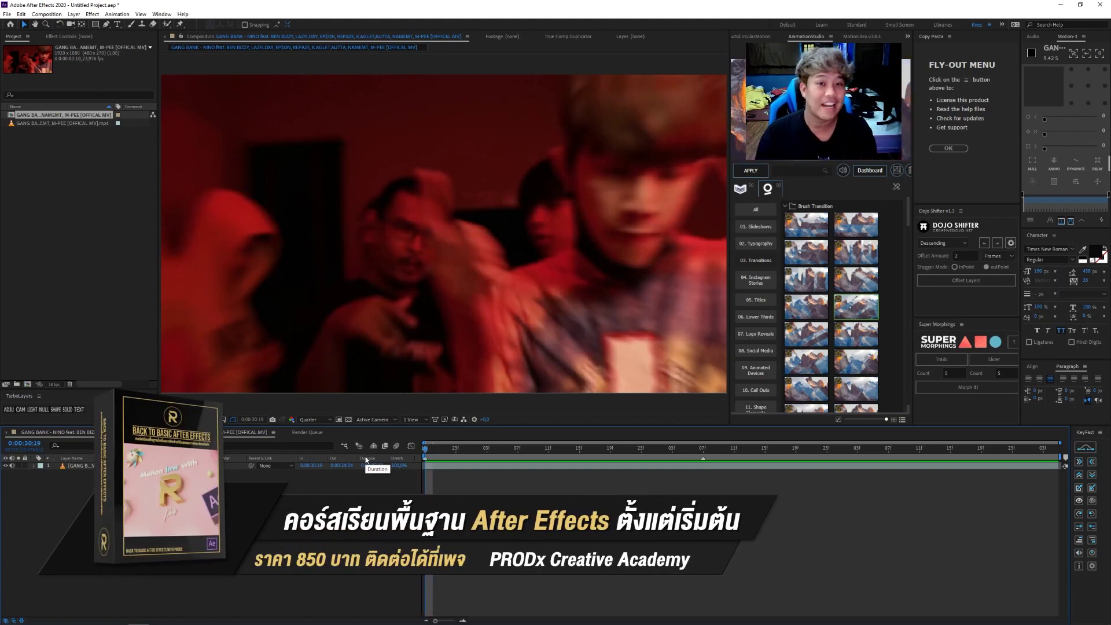
Scrub the playhead to 0:00:32:02, where the sunglasses man faces camera, and select the video layer.
drag(425, 447, 1074, 455)
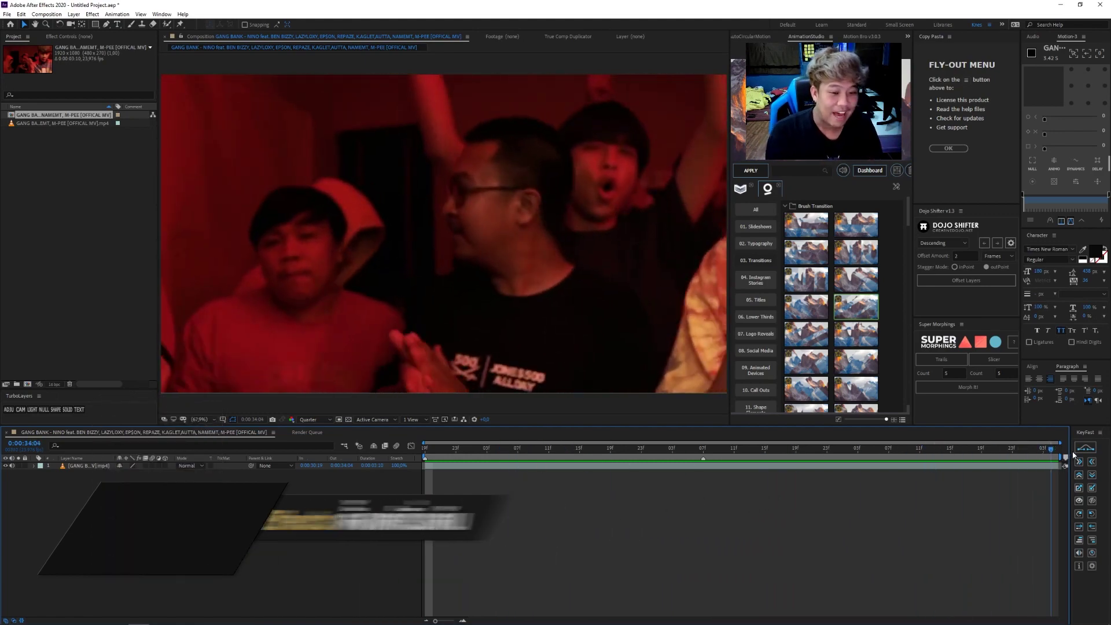
click(570, 455)
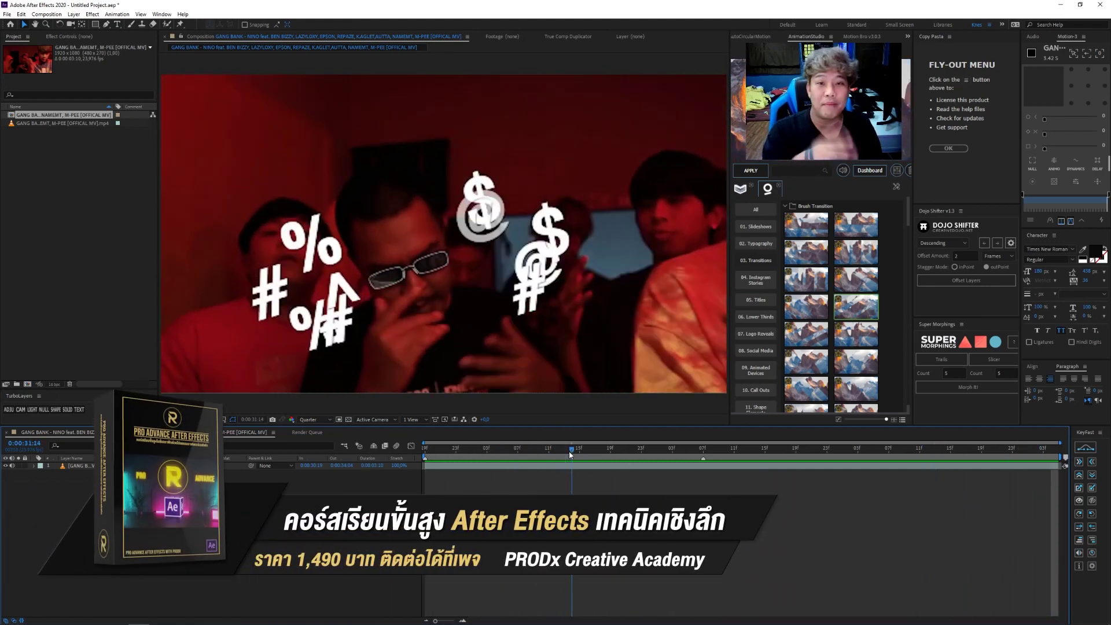
mouse_move(570, 455)
mouse_down()
mouse_move(485, 449)
mouse_move(742, 458)
mouse_up()
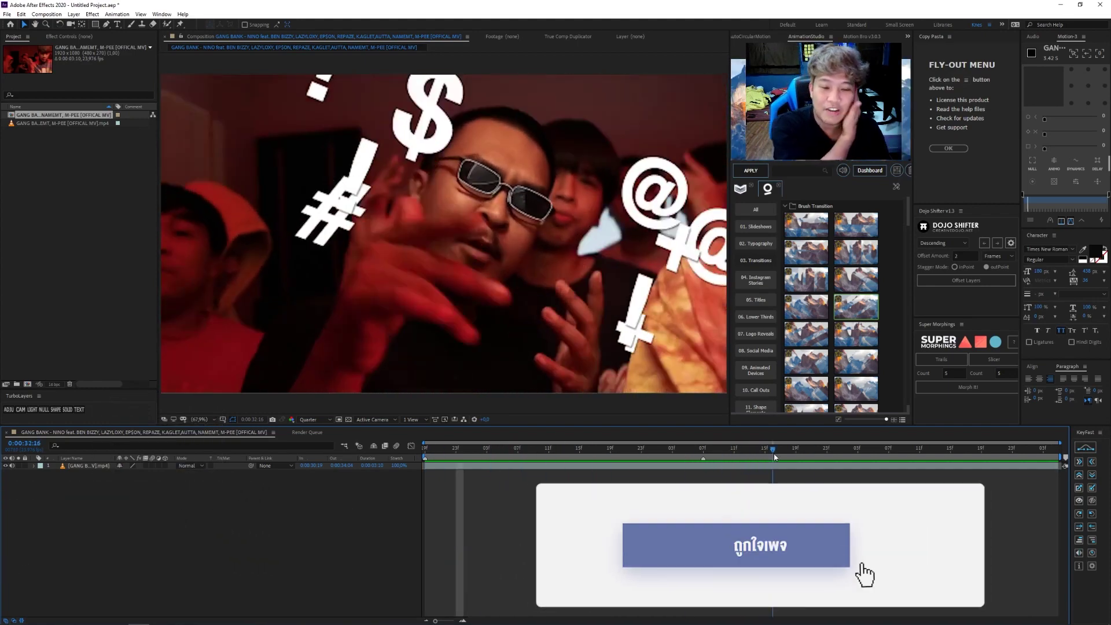
mouse_move(743, 459)
mouse_down()
mouse_move(671, 465)
mouse_move(703, 460)
mouse_up()
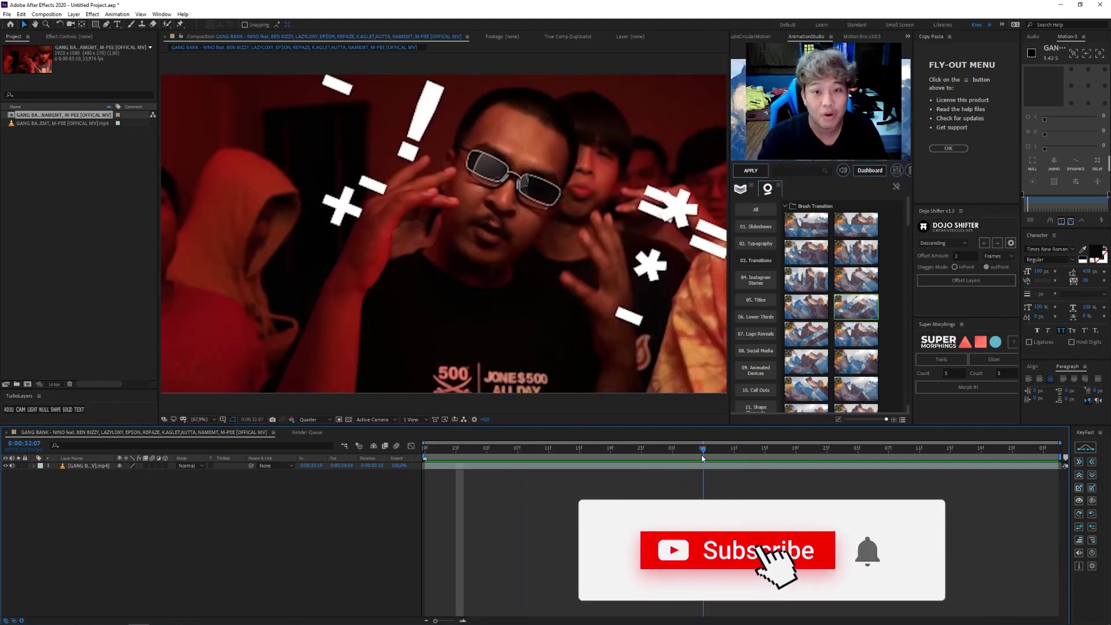
click(632, 450)
drag(632, 450, 665, 451)
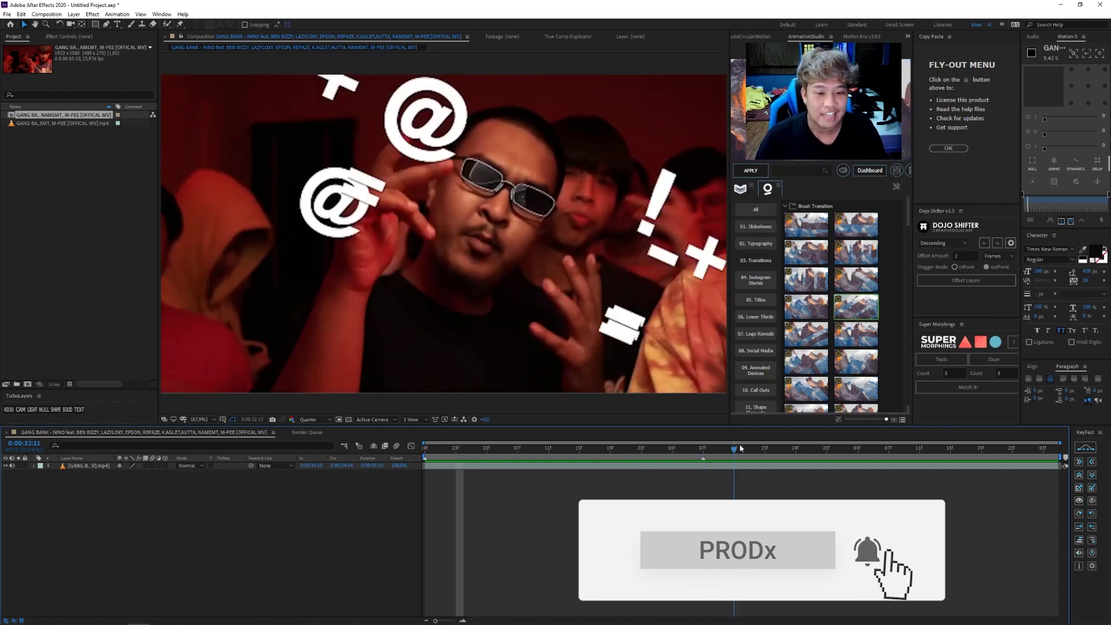
click(658, 466)
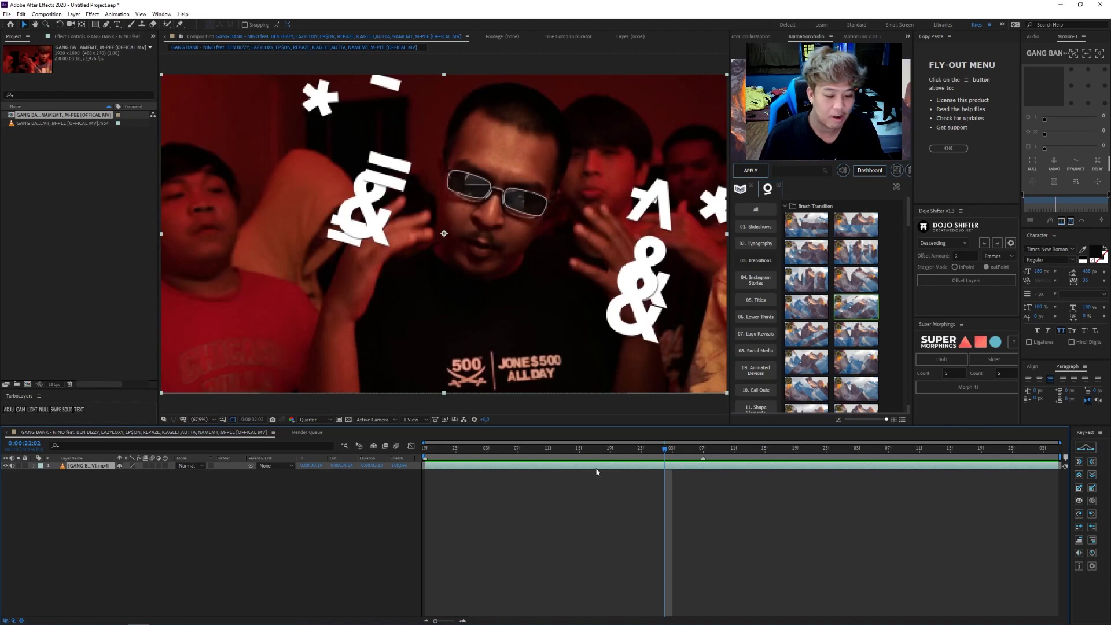
Duplicate the video layer, apply Time > Freeze Frame to the top copy, and select that copy.
key(ctrl+d)
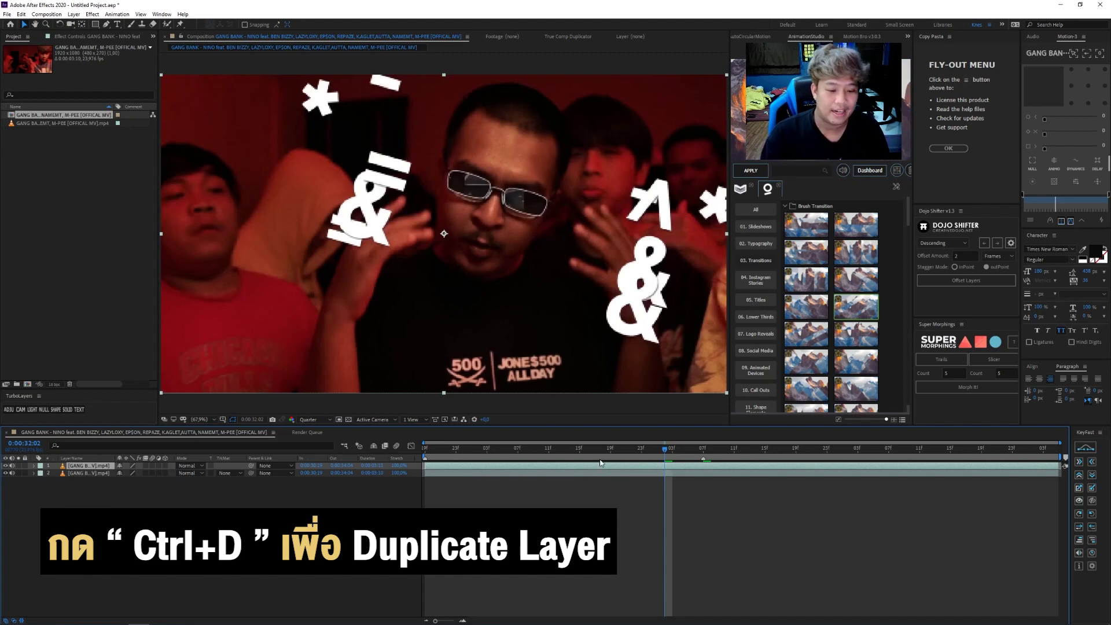
right_click(601, 469)
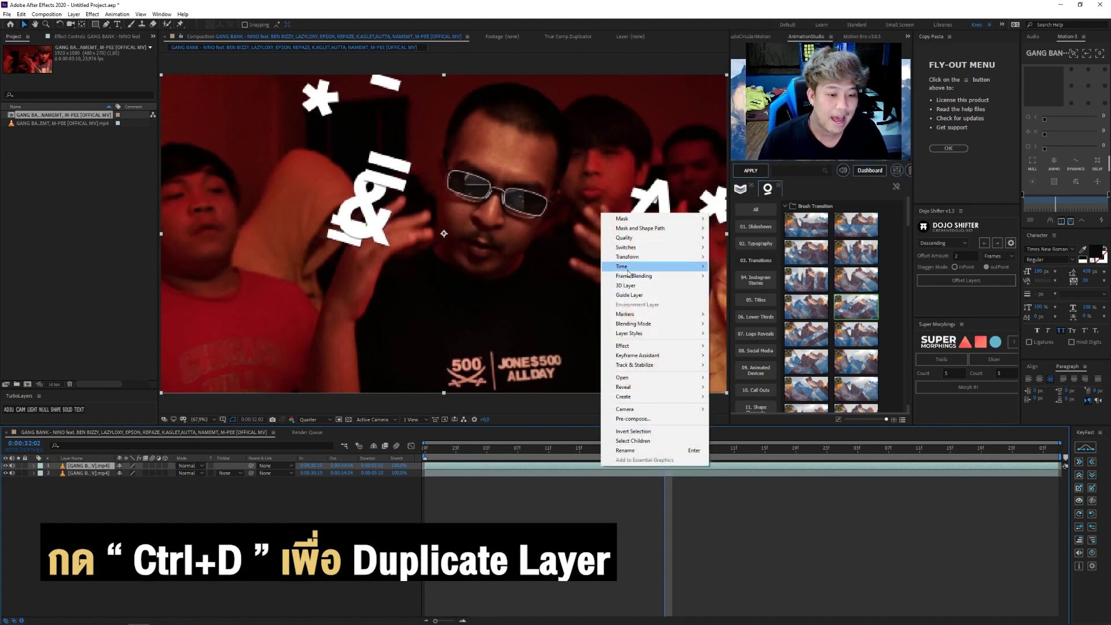
mouse_move(688, 266)
click(737, 296)
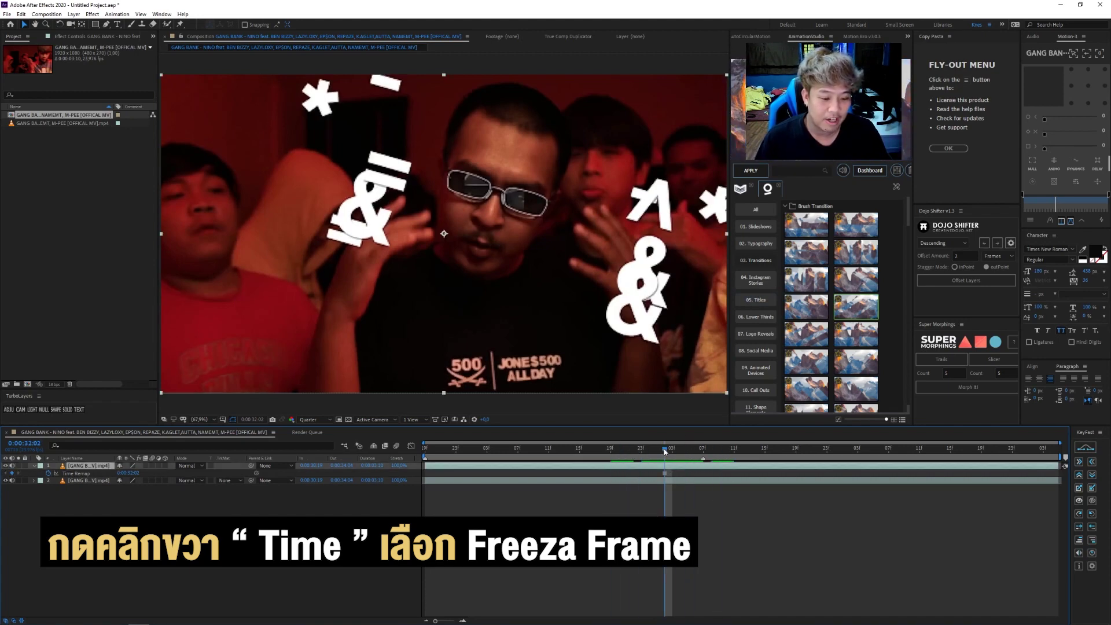
click(667, 480)
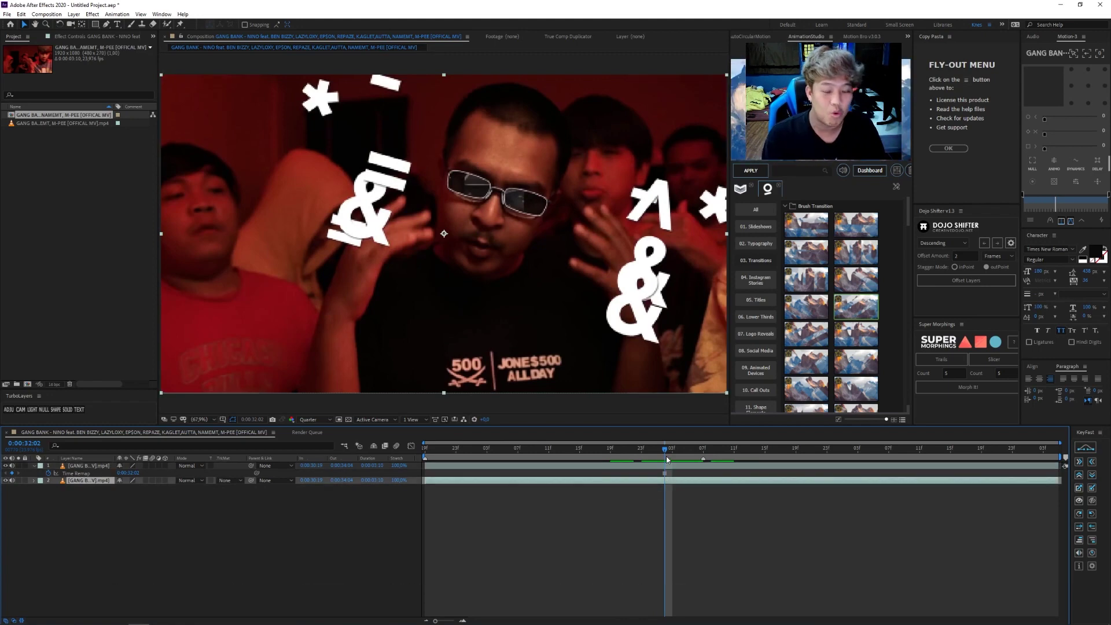
click(660, 521)
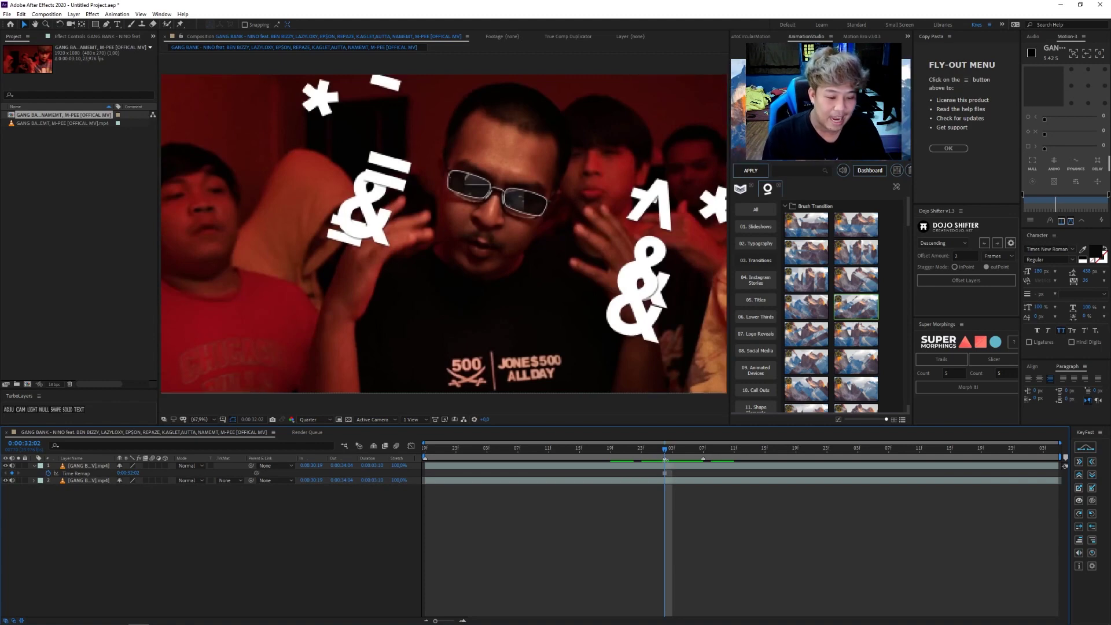
click(668, 467)
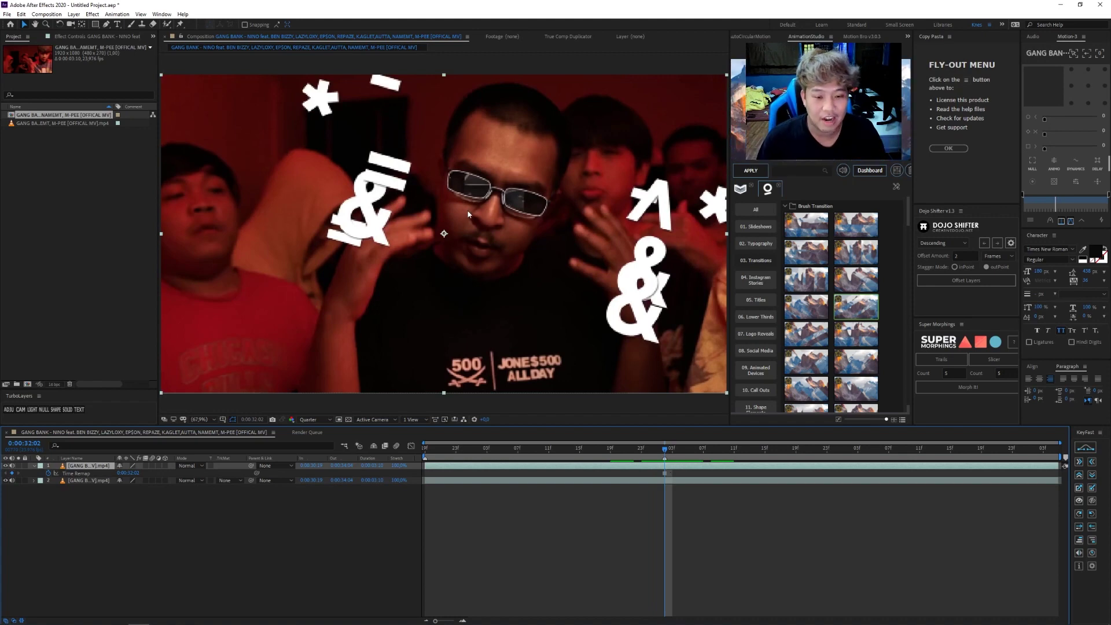
Draw a Pen mask around the sunglasses man's face on the frozen top layer.
key(g)
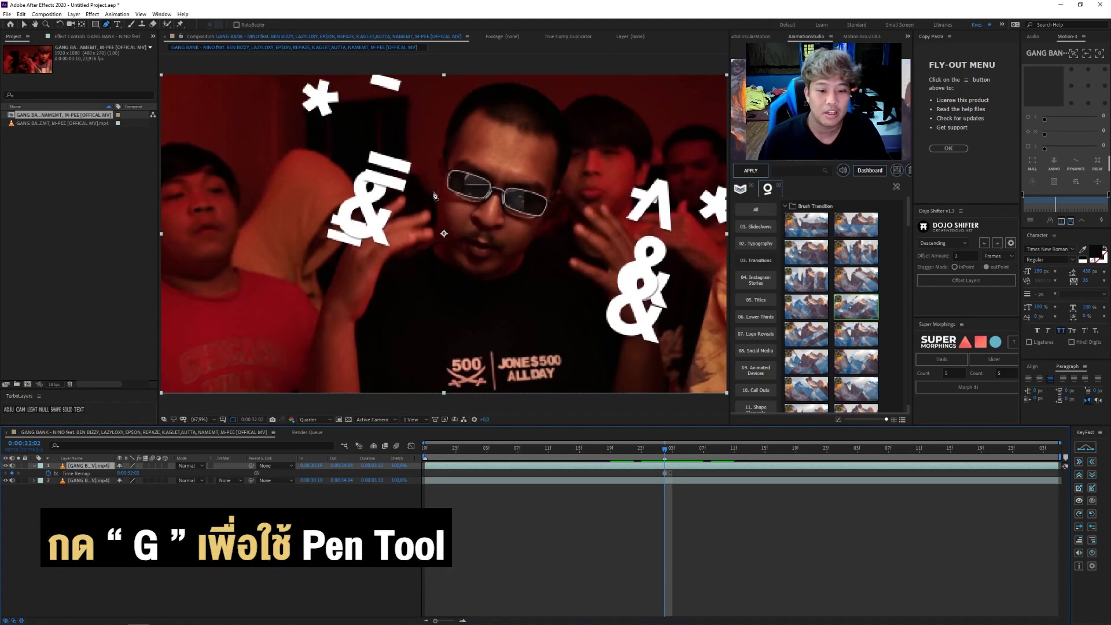
click(441, 152)
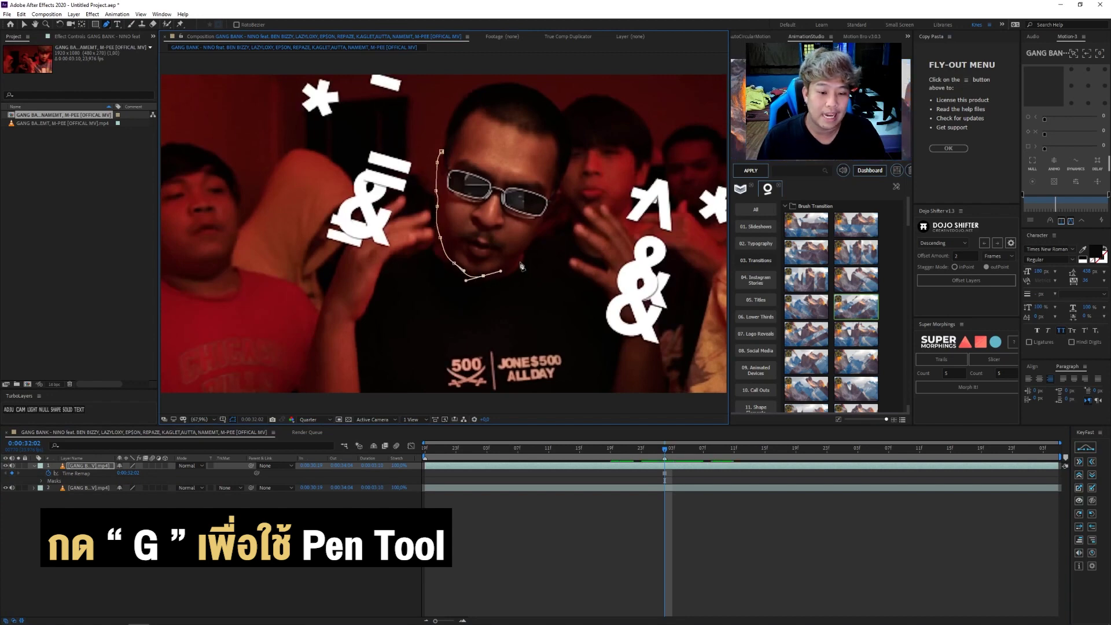
click(556, 207)
click(558, 190)
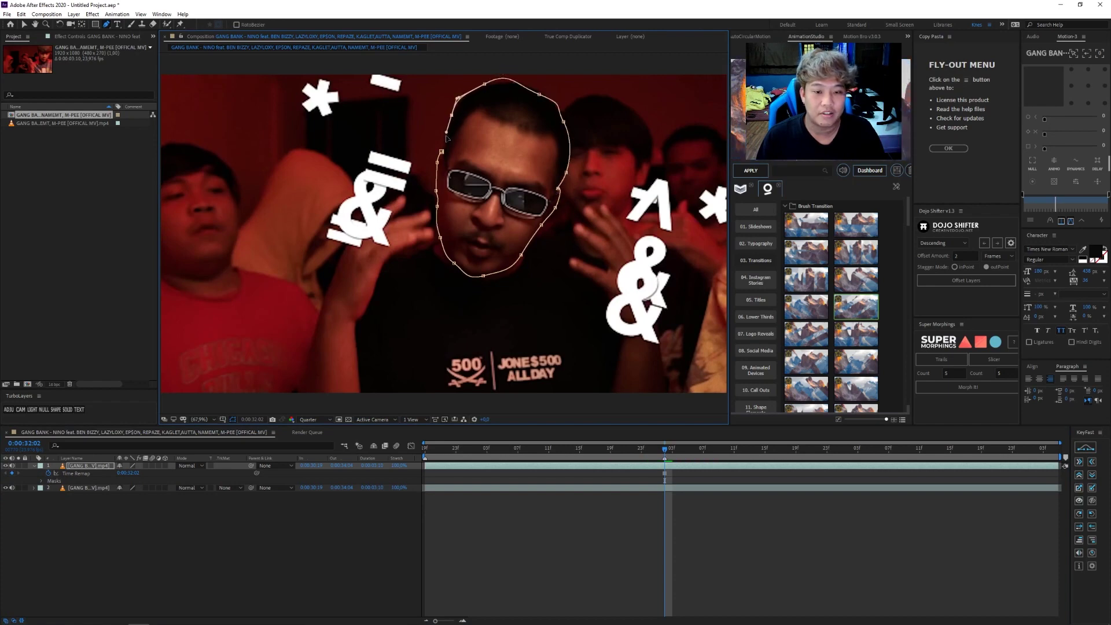
Try moving the face mask left, undo it, and show only the layer's Position property.
key(v)
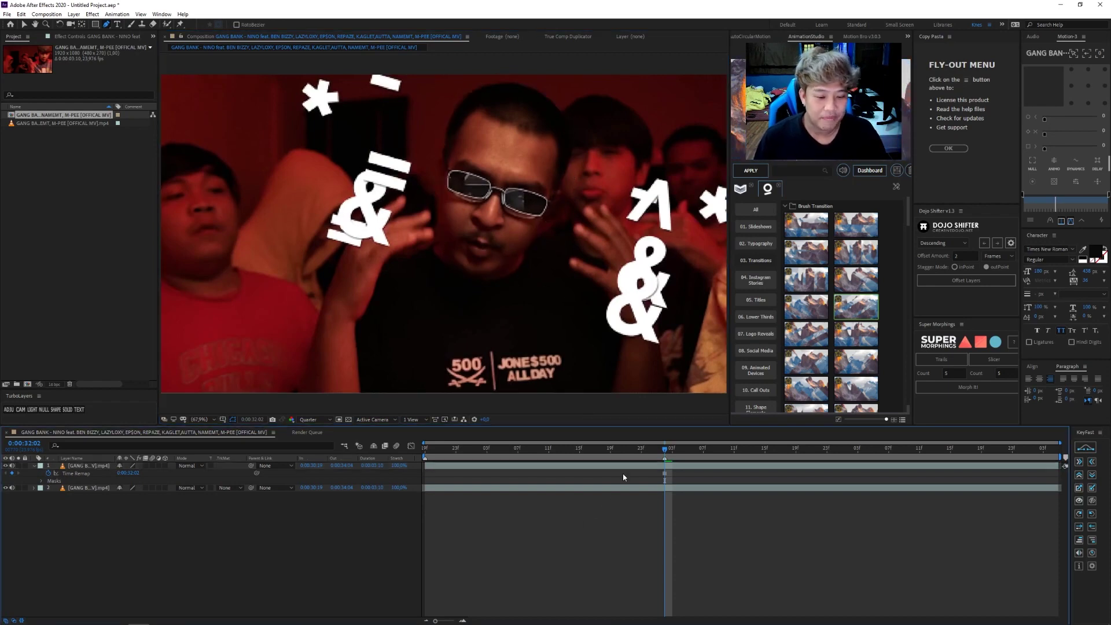
double_click(440, 237)
mouse_move(439, 174)
mouse_down()
mouse_move(393, 167)
mouse_move(315, 226)
mouse_up()
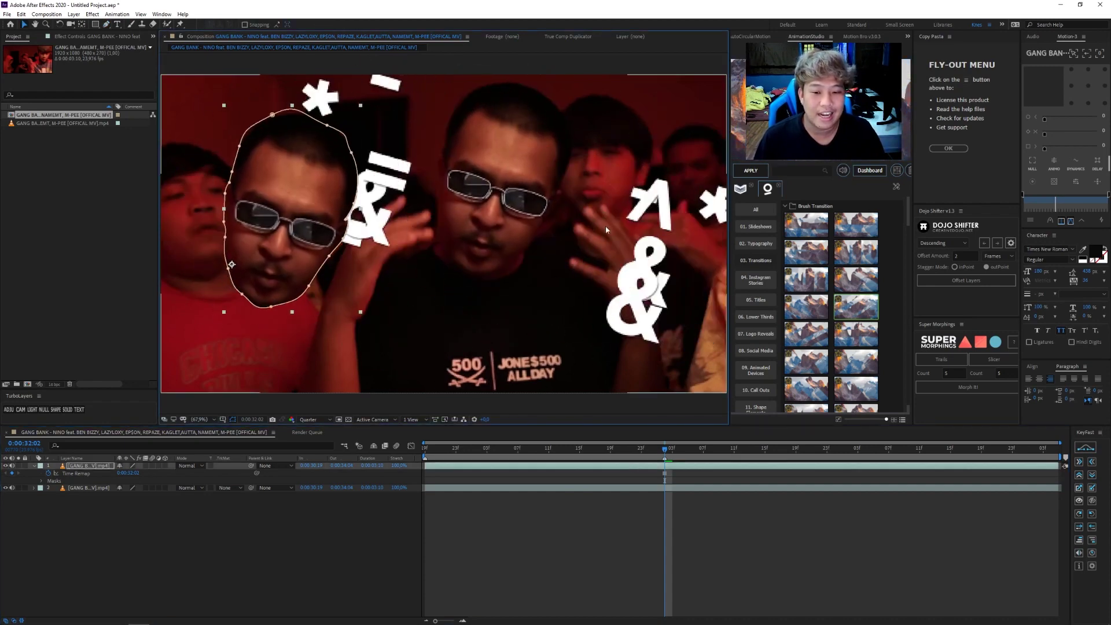
key(ctrl+z)
key(ctrl+z)
key(ctrl+z)
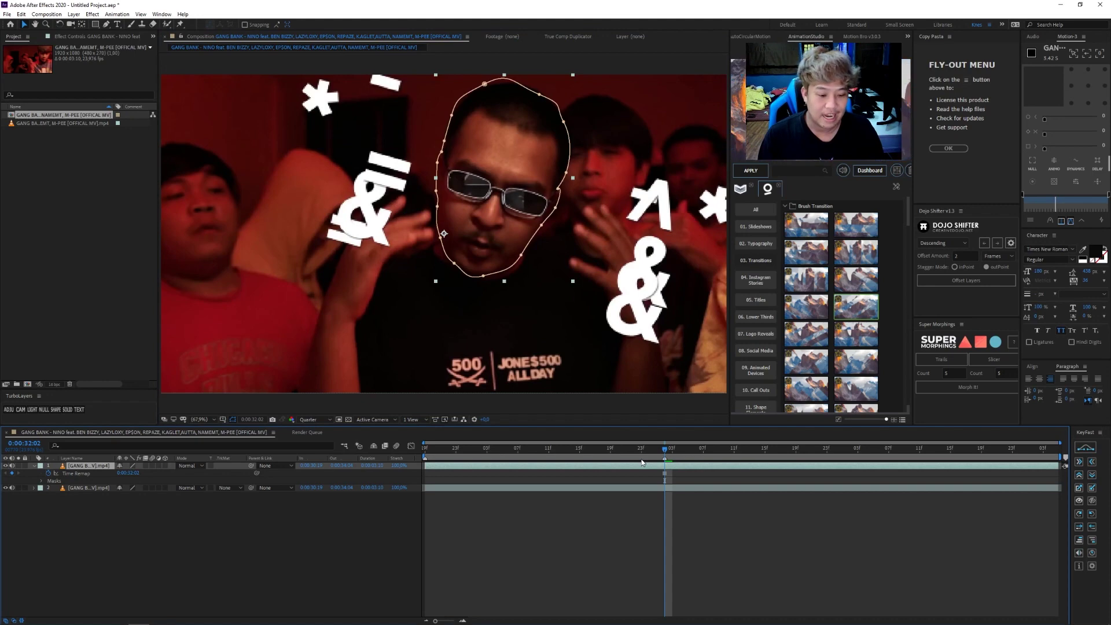
key(p)
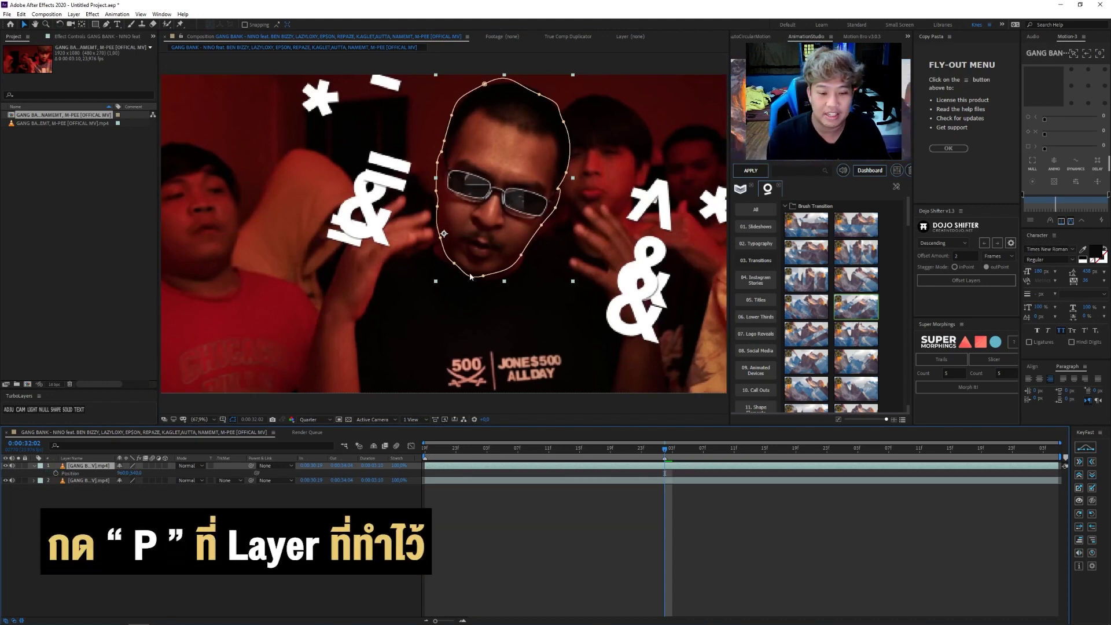
At about 0:00:31:10, drag the face cutout off-frame left to set a Position keyframe.
click(85, 468)
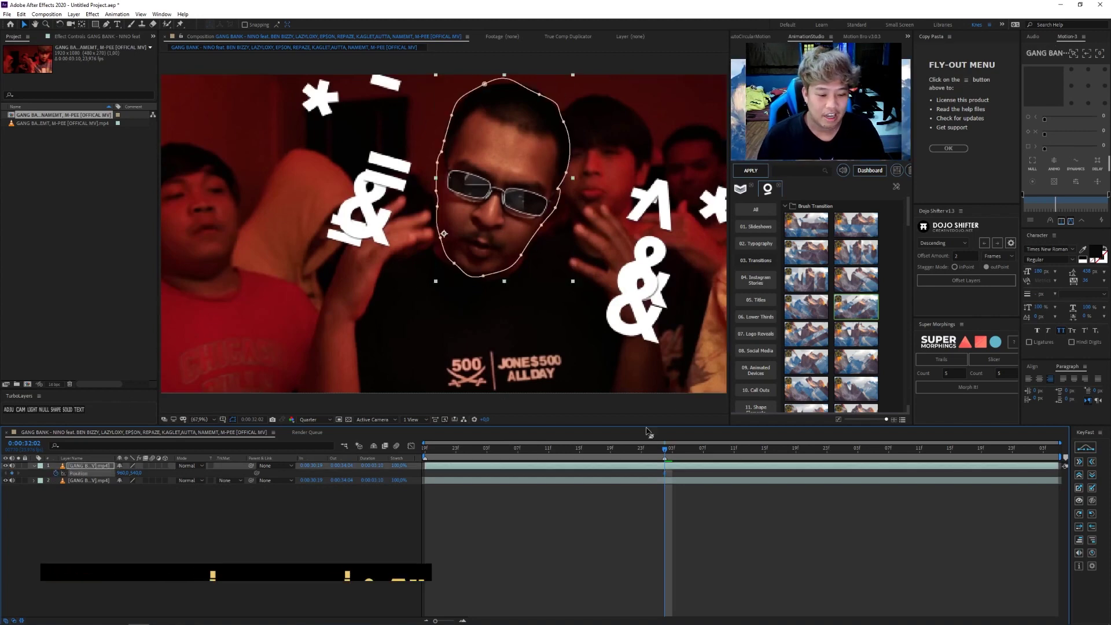
click(665, 474)
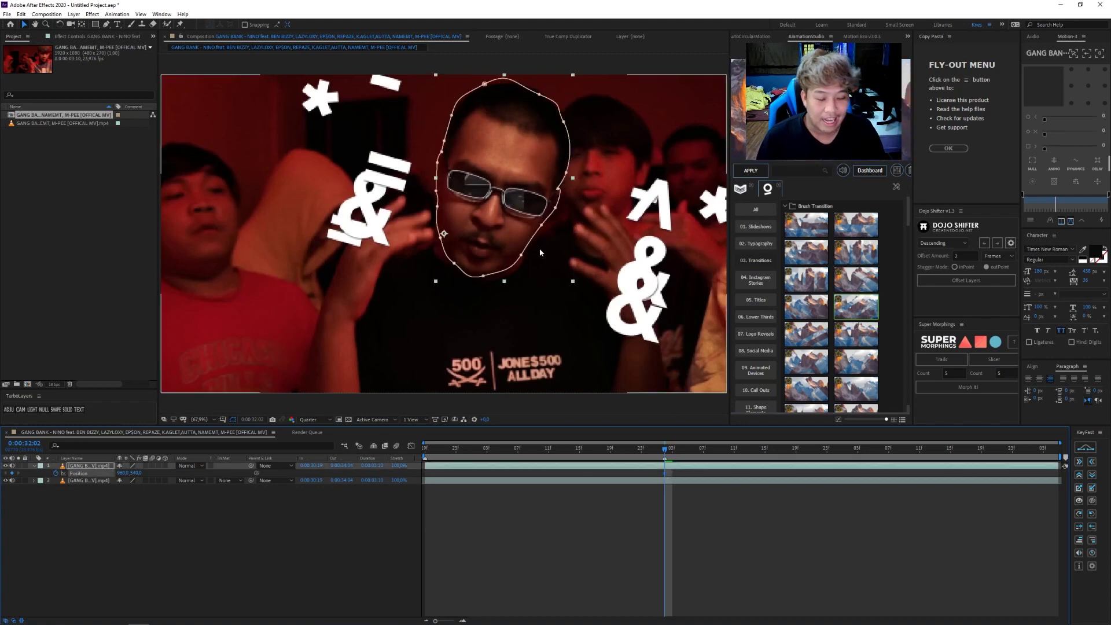
drag(501, 173, 423, 172)
key(ctrl+z)
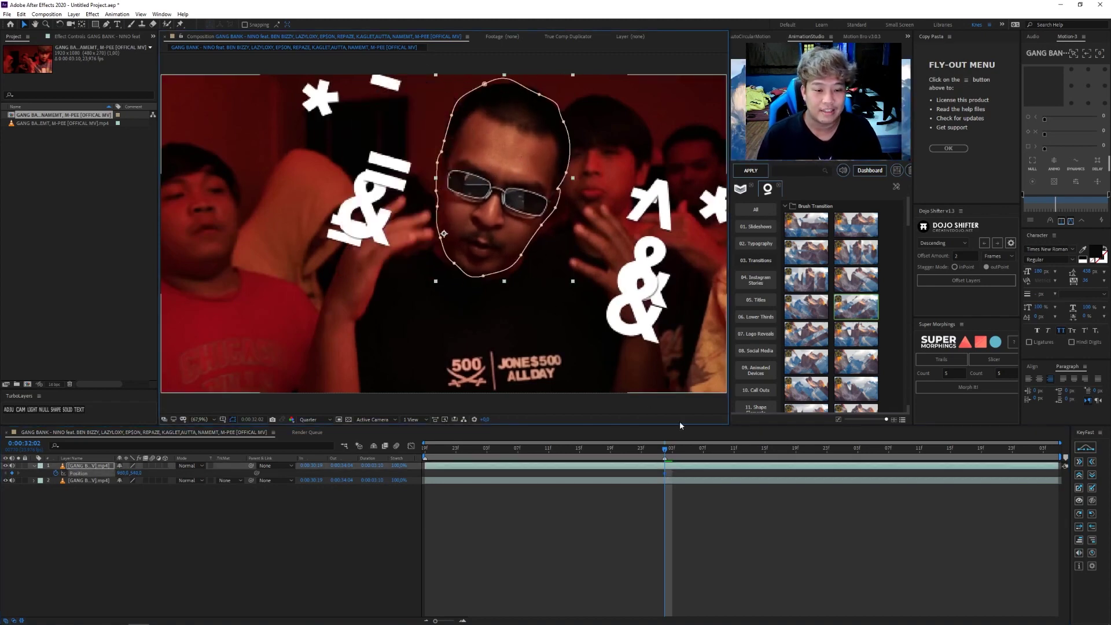
drag(662, 454, 546, 460)
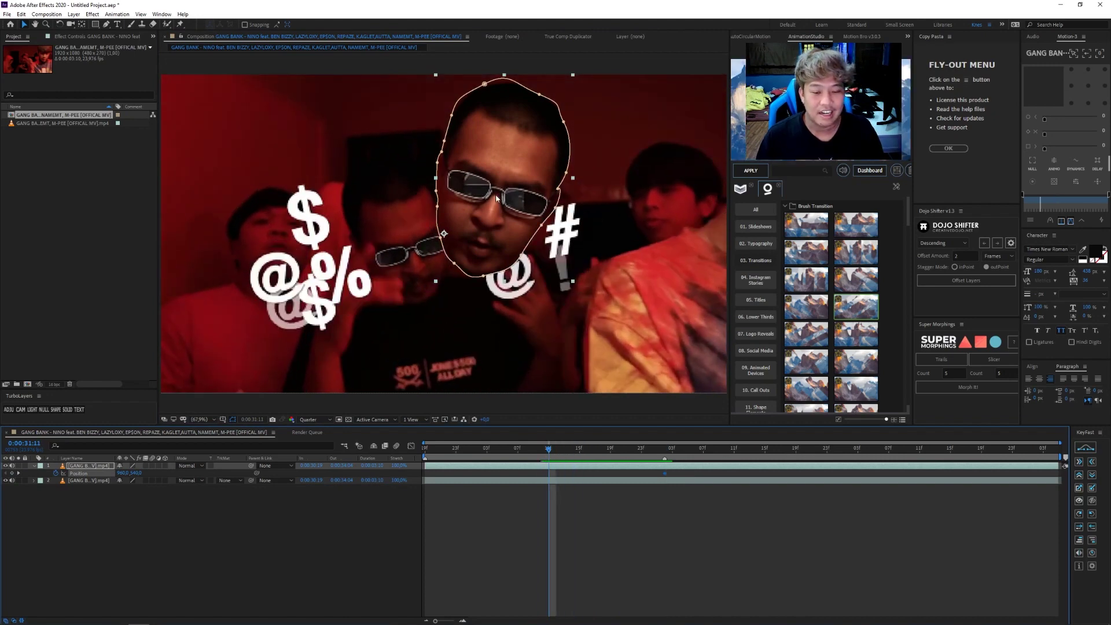
drag(497, 199, 31, 199)
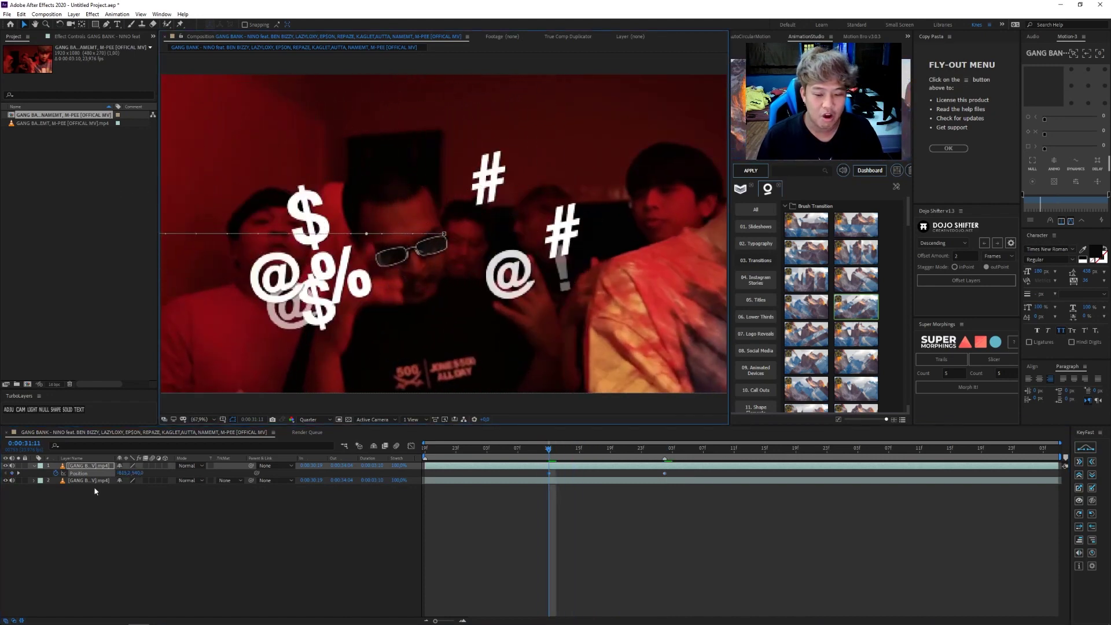
Preview the face slide-in animation, stopping at 0:00:32:02.
click(27, 486)
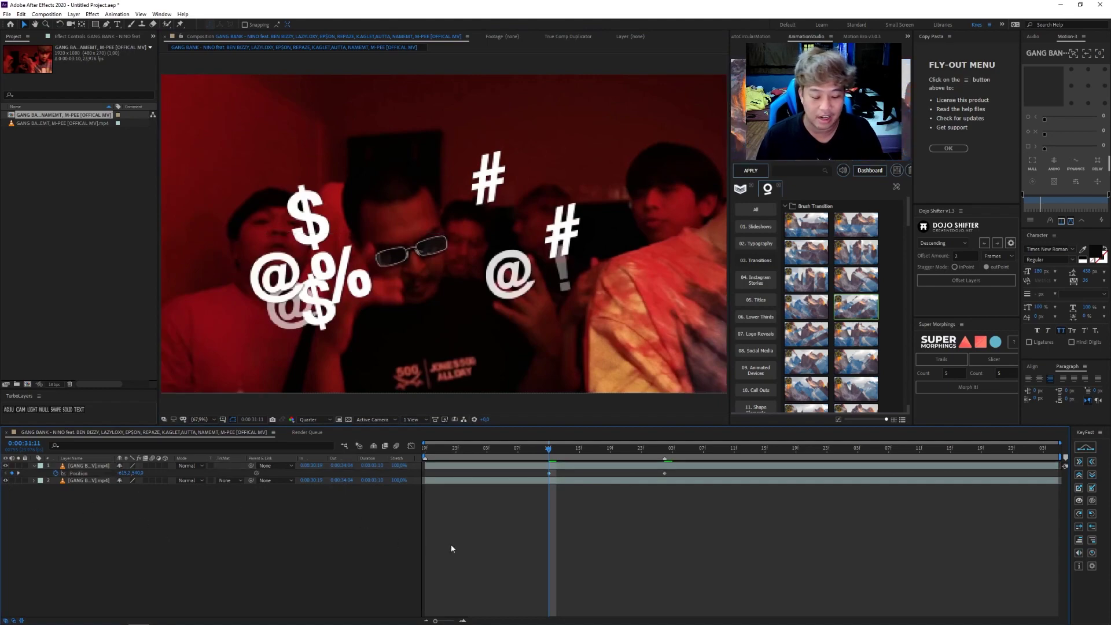
key(space)
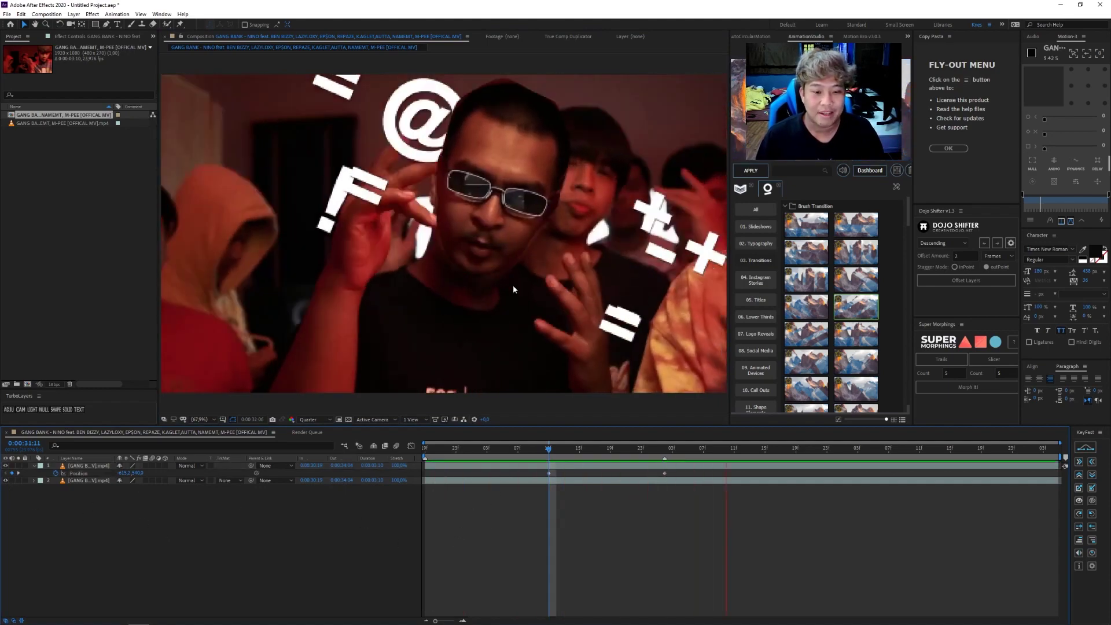
click(667, 455)
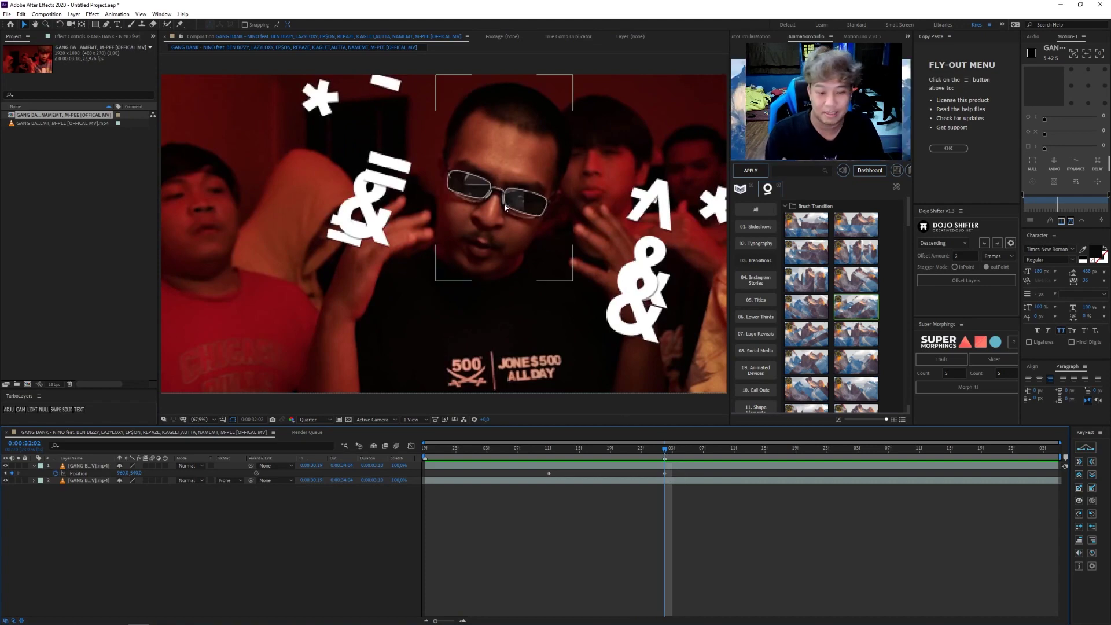
key(space)
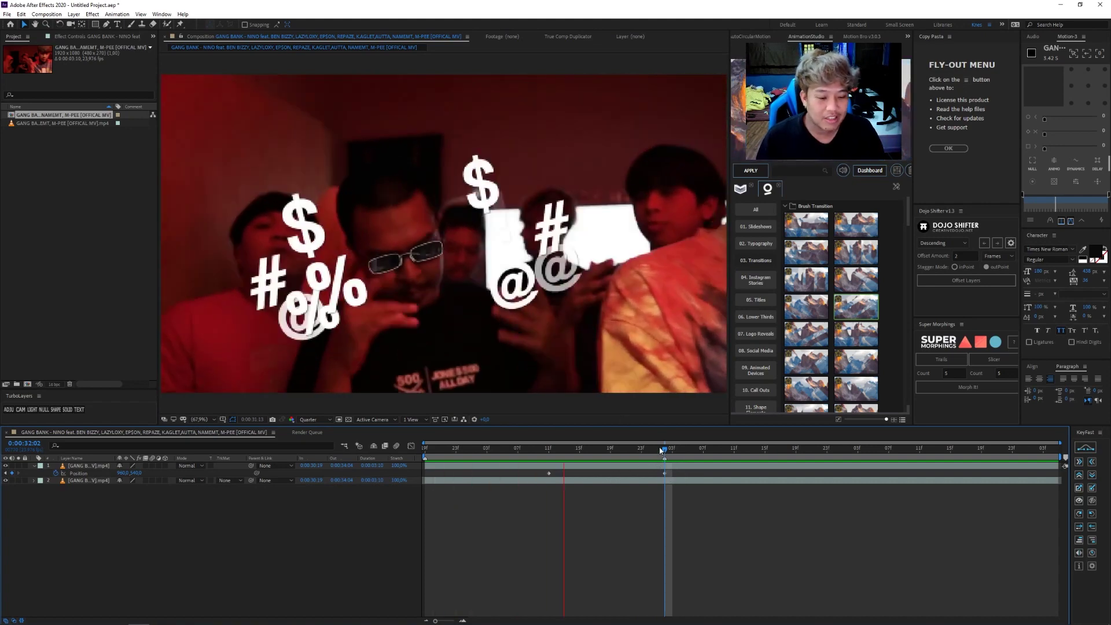
key(space)
click(674, 469)
key(space)
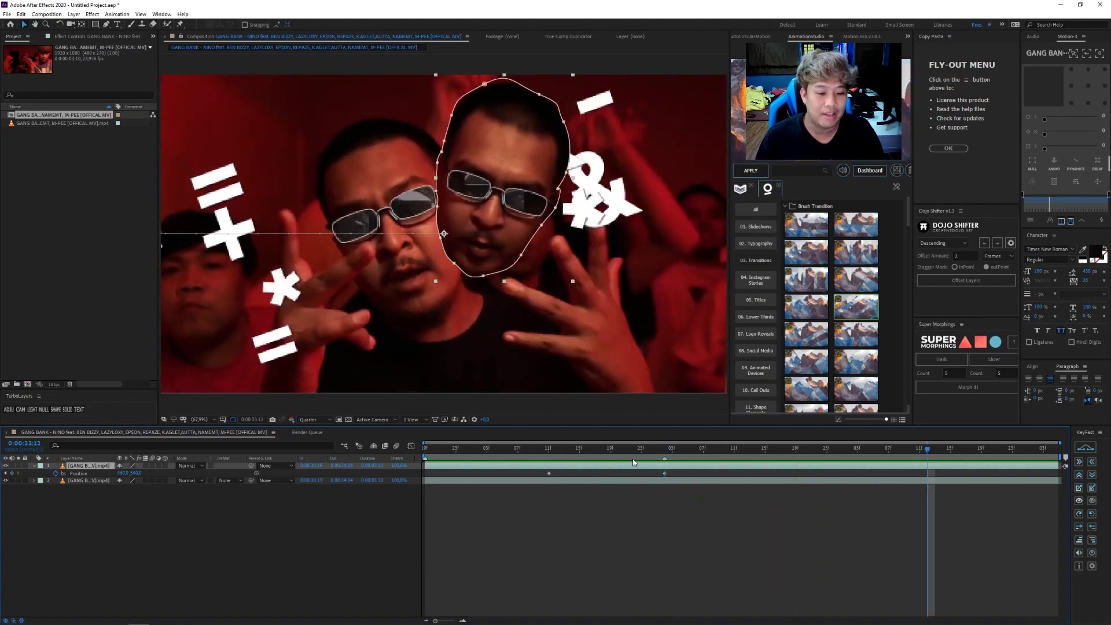
key(space)
click(670, 479)
Split the face layer at 0:00:32:02, delete the later piece, and preview.
click(666, 475)
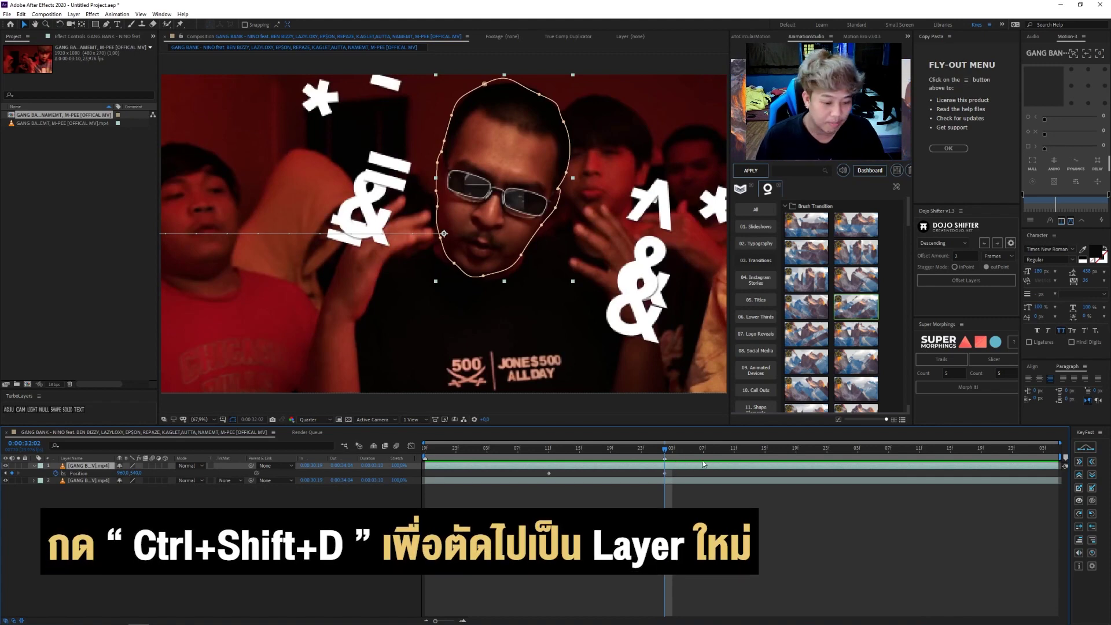
key(ctrl+shift+d)
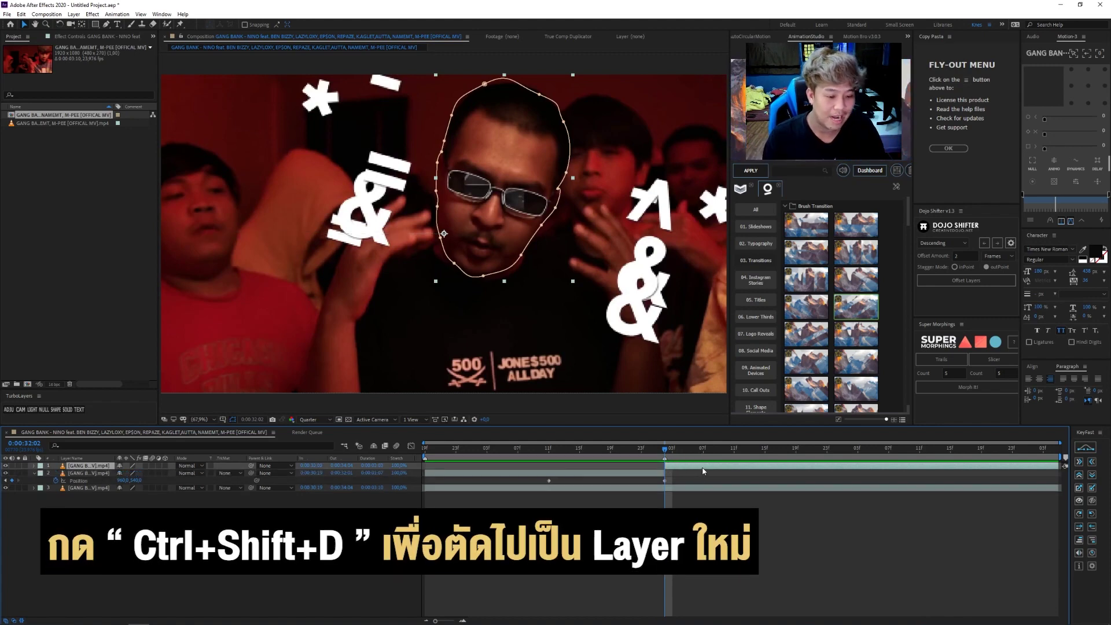
key(Delete)
key(space)
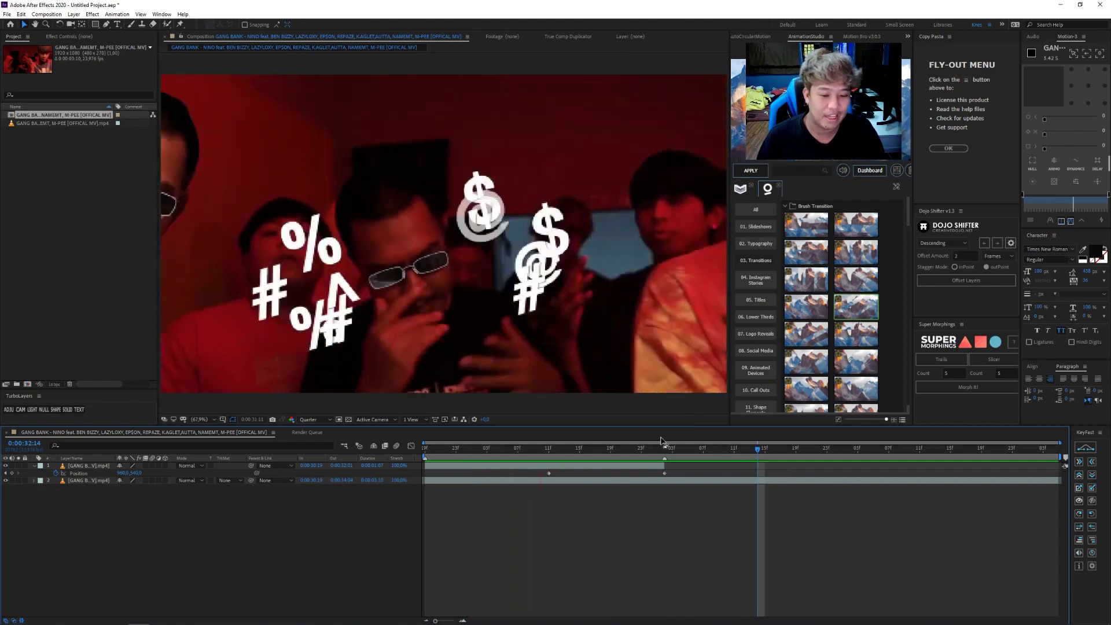
Split the face layer at 0:00:31:11 and delete the earlier piece.
drag(669, 455, 553, 455)
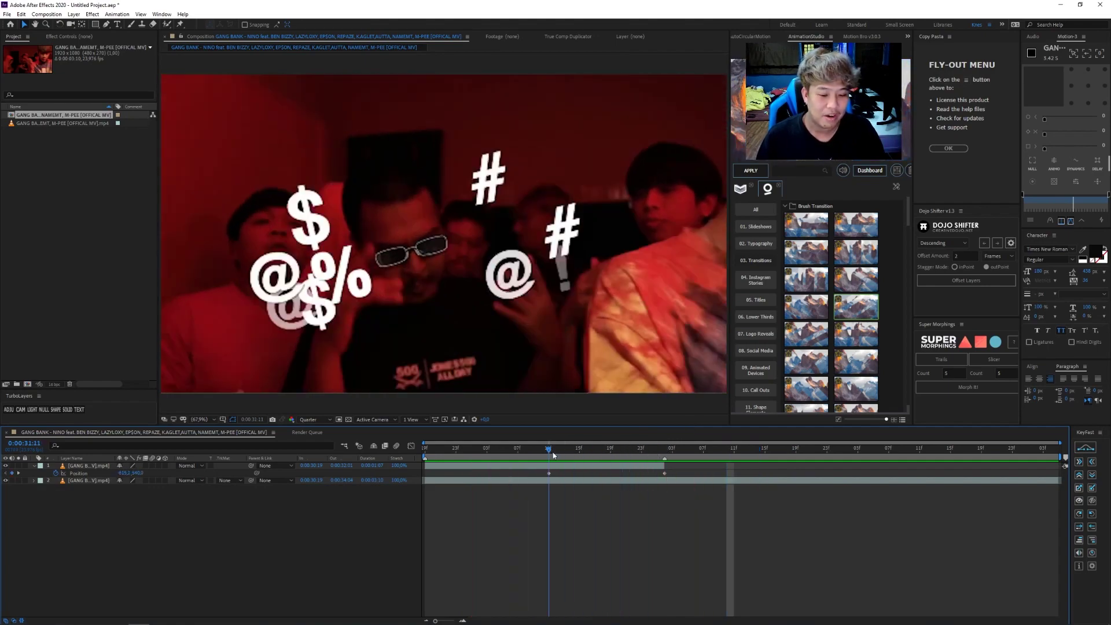
click(553, 470)
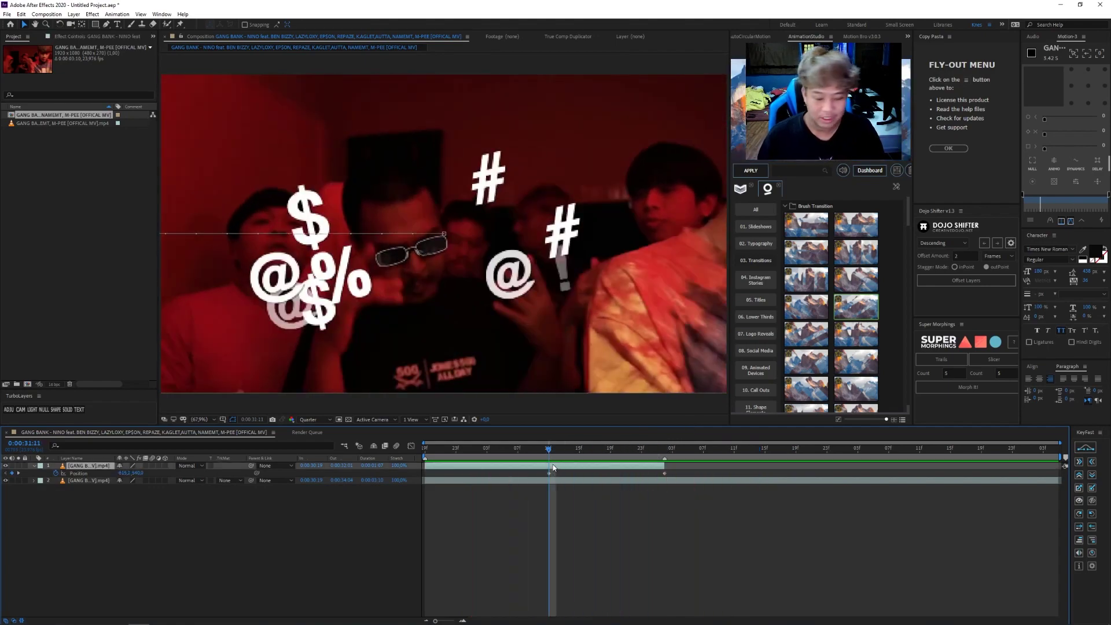
key(ctrl+shift+d)
click(534, 474)
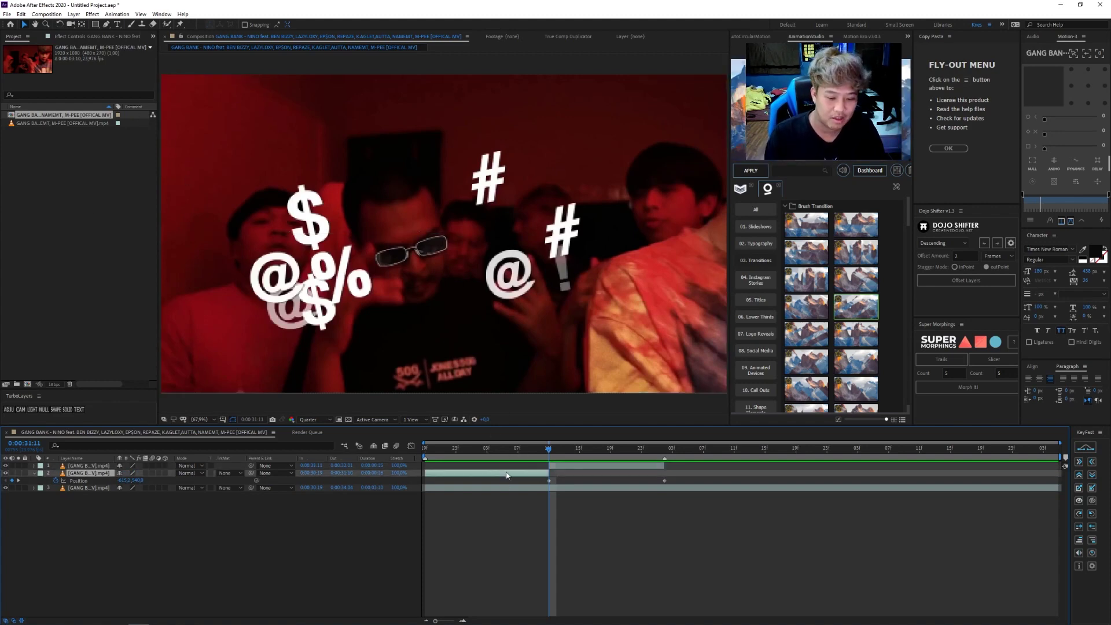
key(Delete)
Duplicate the face layer three times, shifting each copy 2 frames earlier with Alt+Page Up.
key(space)
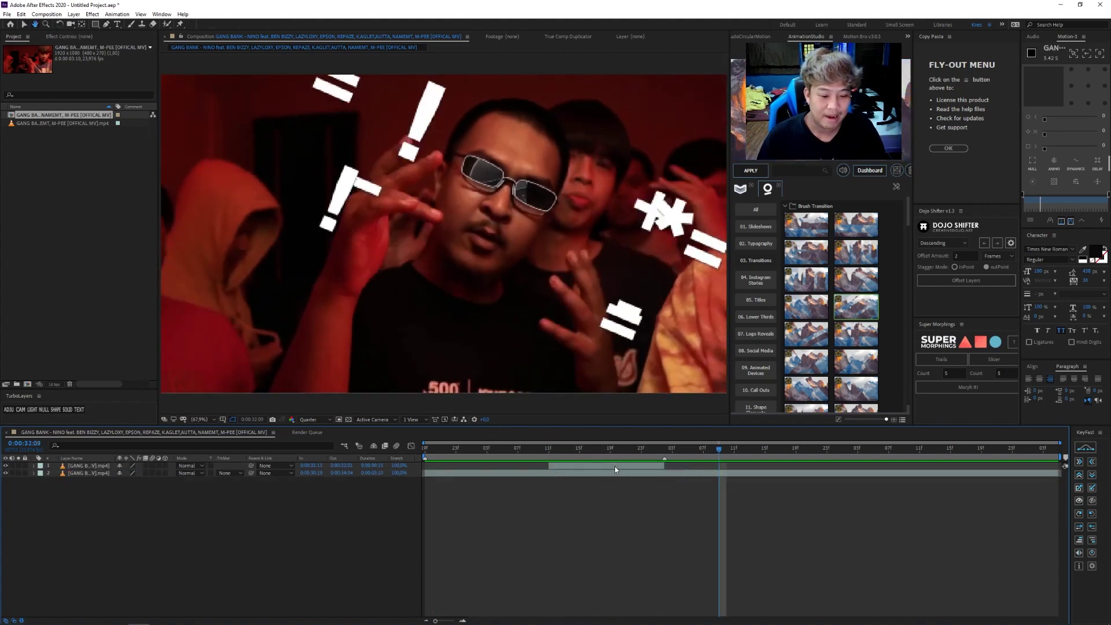
key(space)
key(ctrl+z)
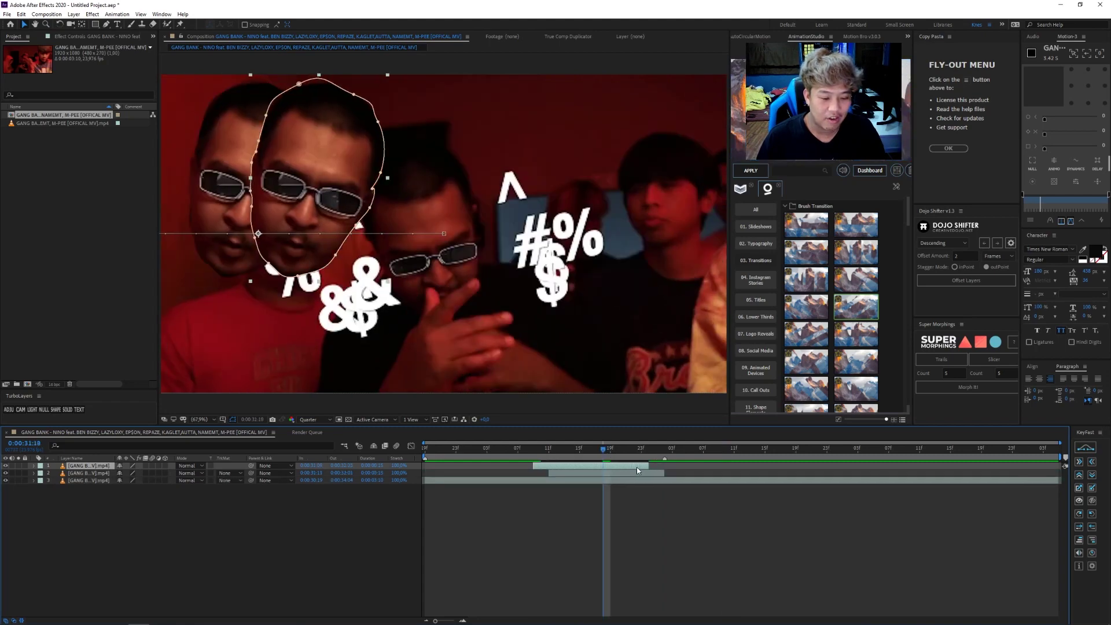
key(ctrl+d)
key(alt+Page_Up)
key(alt+Page_Up)
key(ctrl+d)
key(alt+Page_Up)
key(alt+Page_Up)
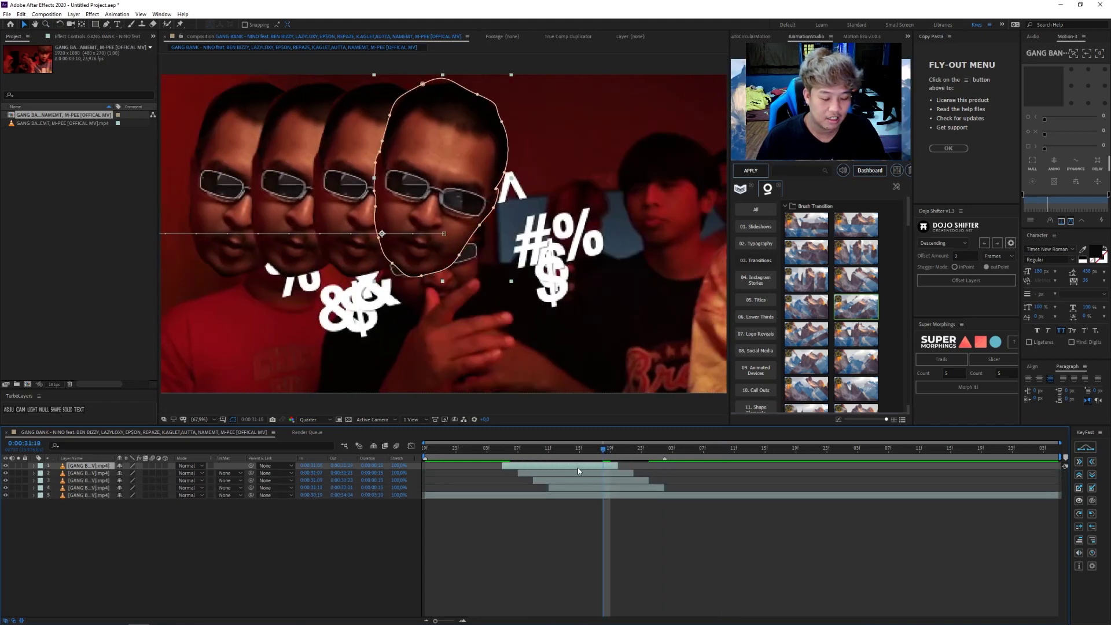
key(ctrl+d)
key(alt+Page_Up)
key(alt+Page_Up)
Preview the staggered trail of sliding face copies.
key(space)
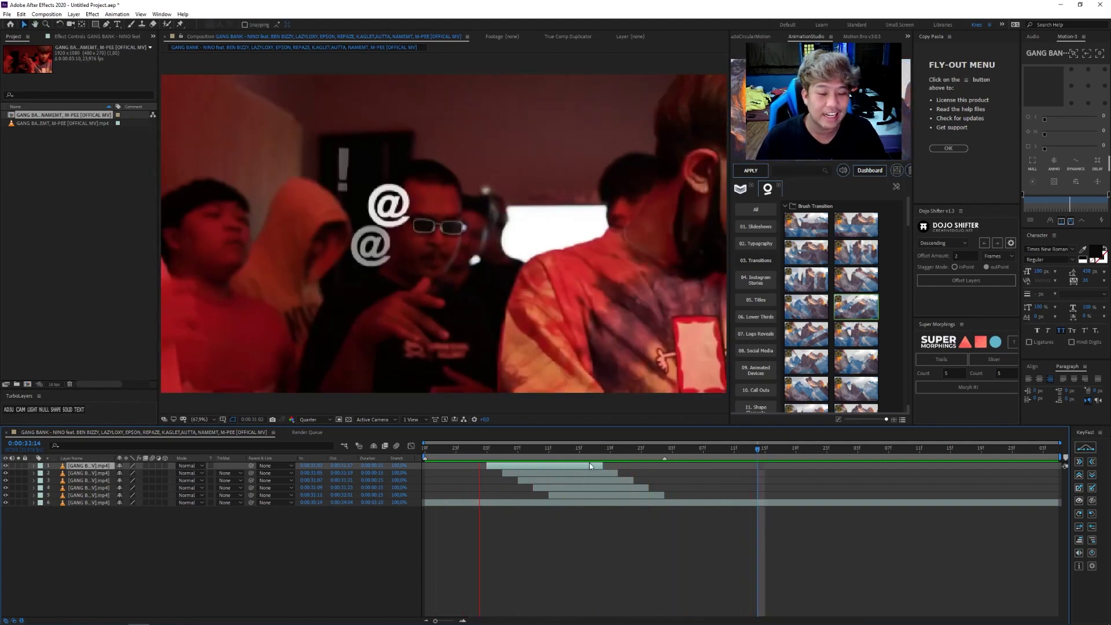
click(659, 494)
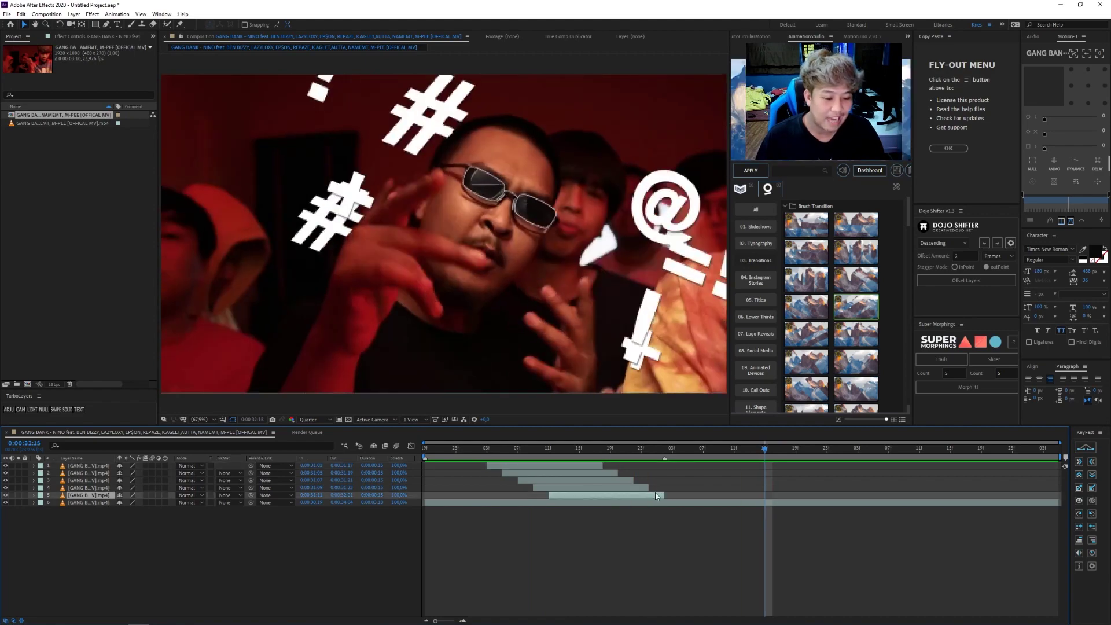
key(space)
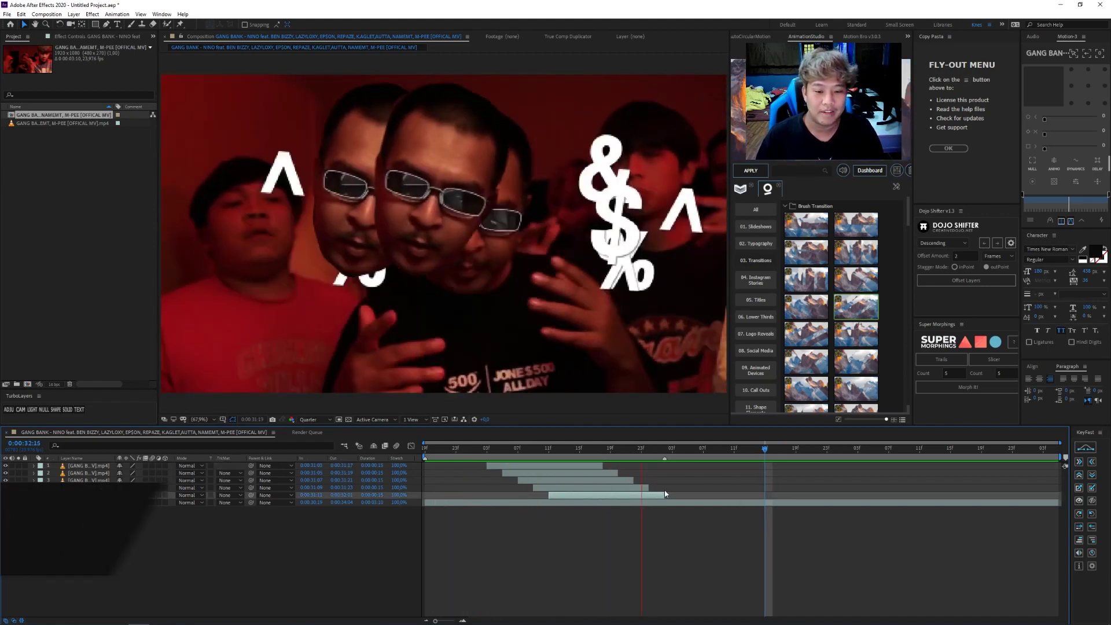